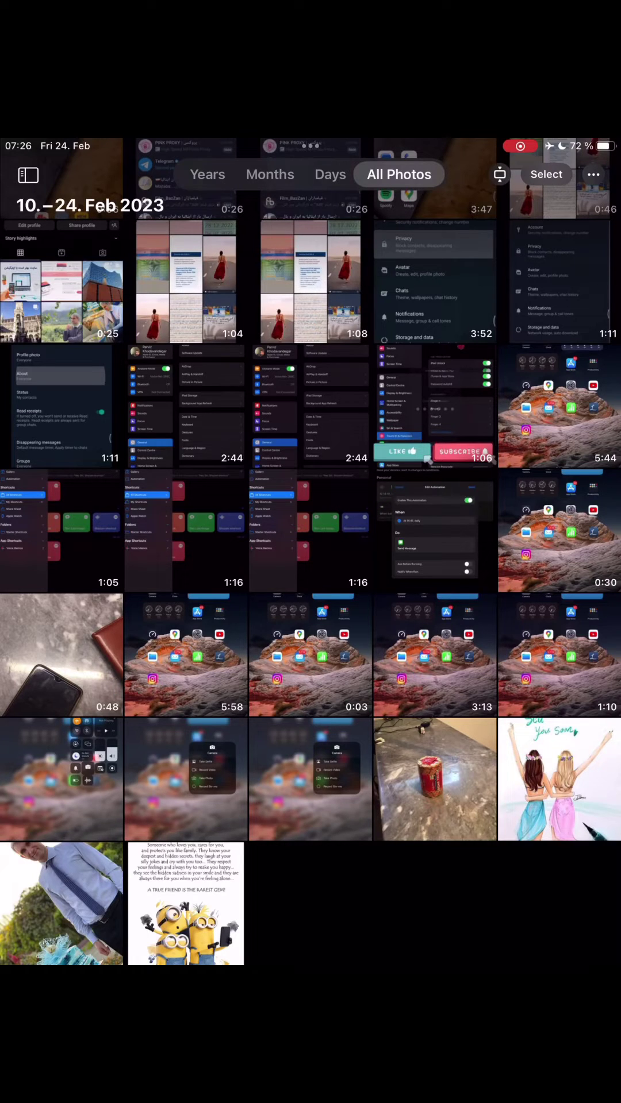
- Open the bottom-left photo of the man with the cake in Photos
{"action": "left_click", "coordinate": [61, 904]}
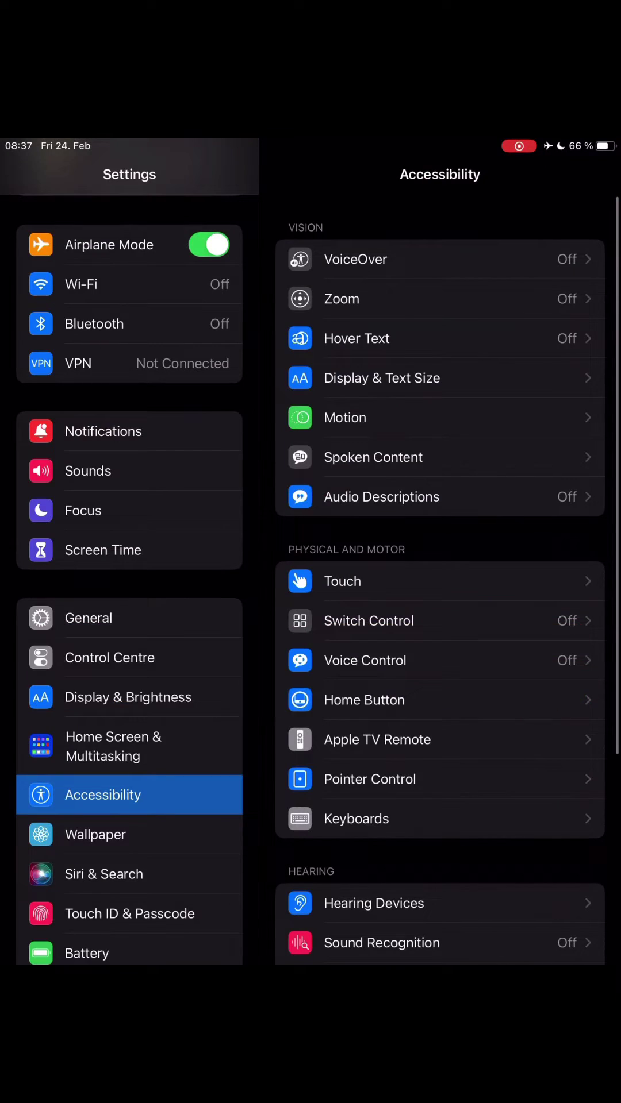
{"action": "scroll", "coordinate": [439, 552], "scroll_direction": "down", "scroll_amount": 5}
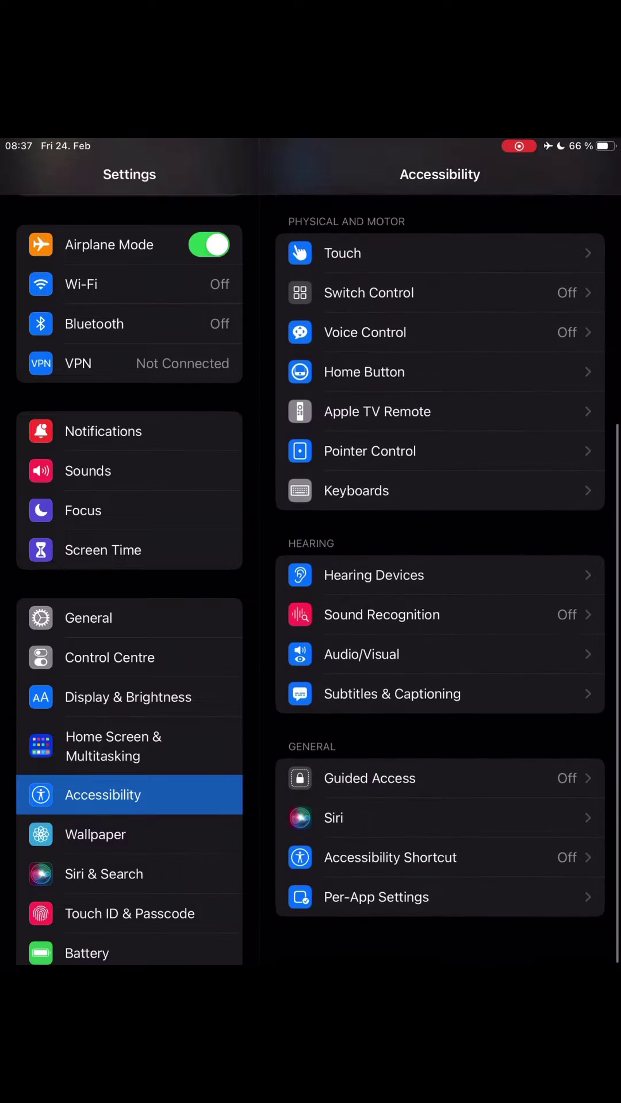
- Switch Guided Access on, set a Guided Access passcode, and turn on Accessibility Shortcut
{"action": "left_click", "coordinate": [369, 796]}
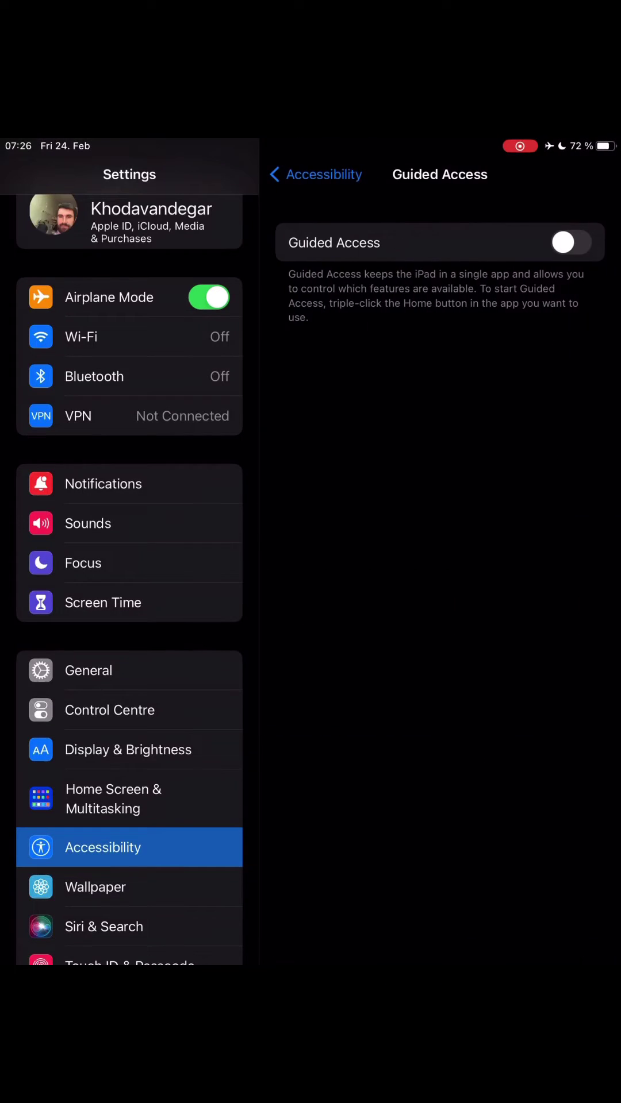
{"action": "left_click", "coordinate": [571, 242]}
{"action": "left_click", "coordinate": [345, 363]}
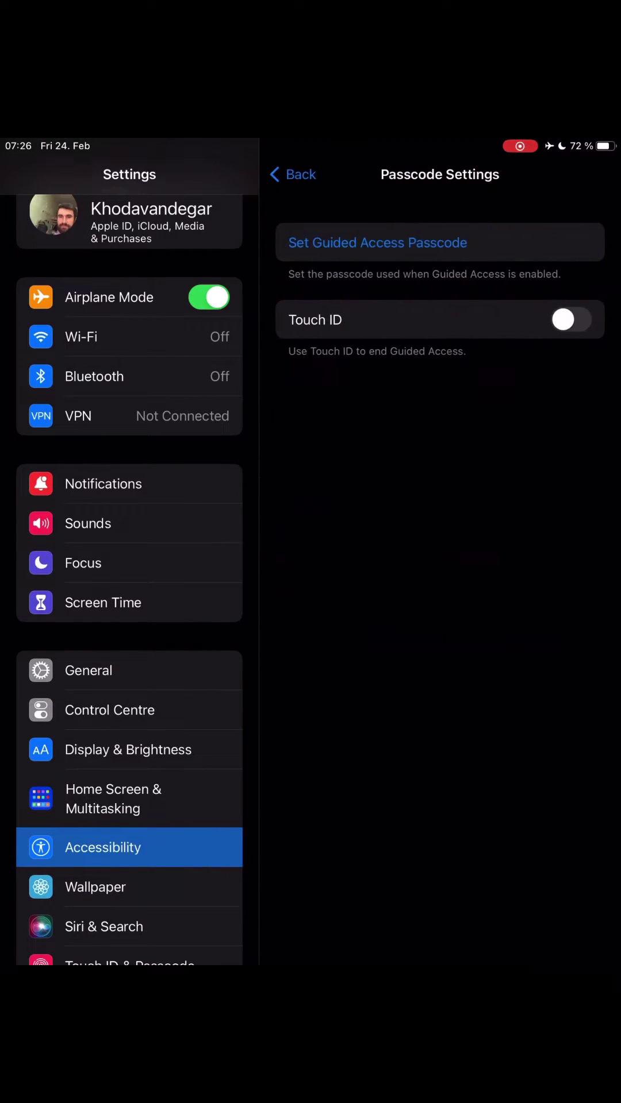
{"action": "left_click", "coordinate": [377, 243]}
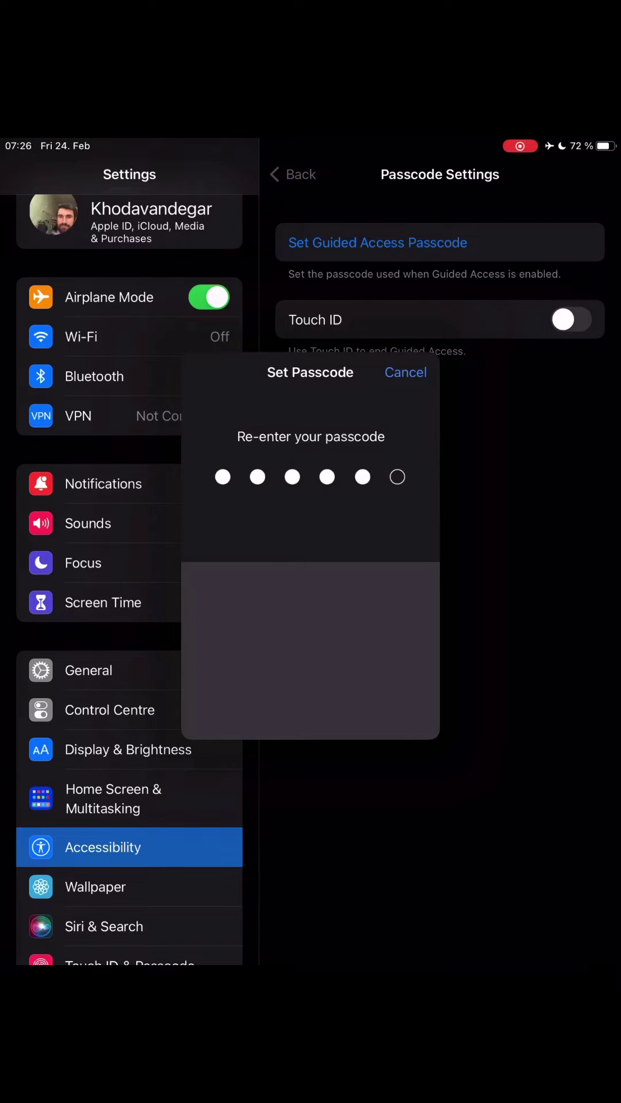
{"action": "left_click", "coordinate": [293, 174]}
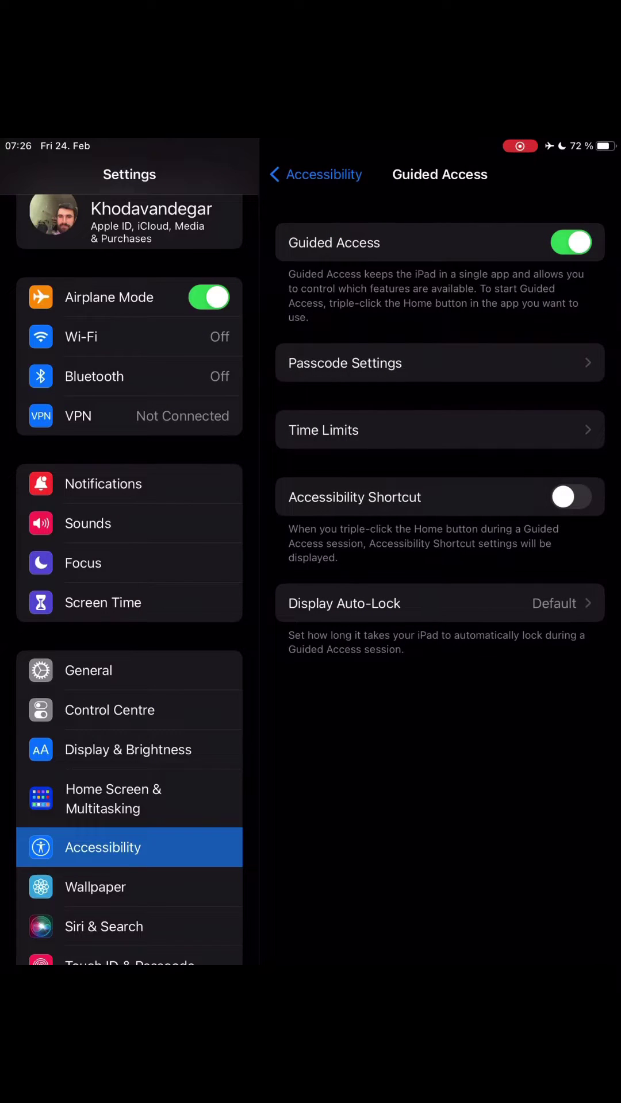
{"action": "left_click", "coordinate": [569, 497]}
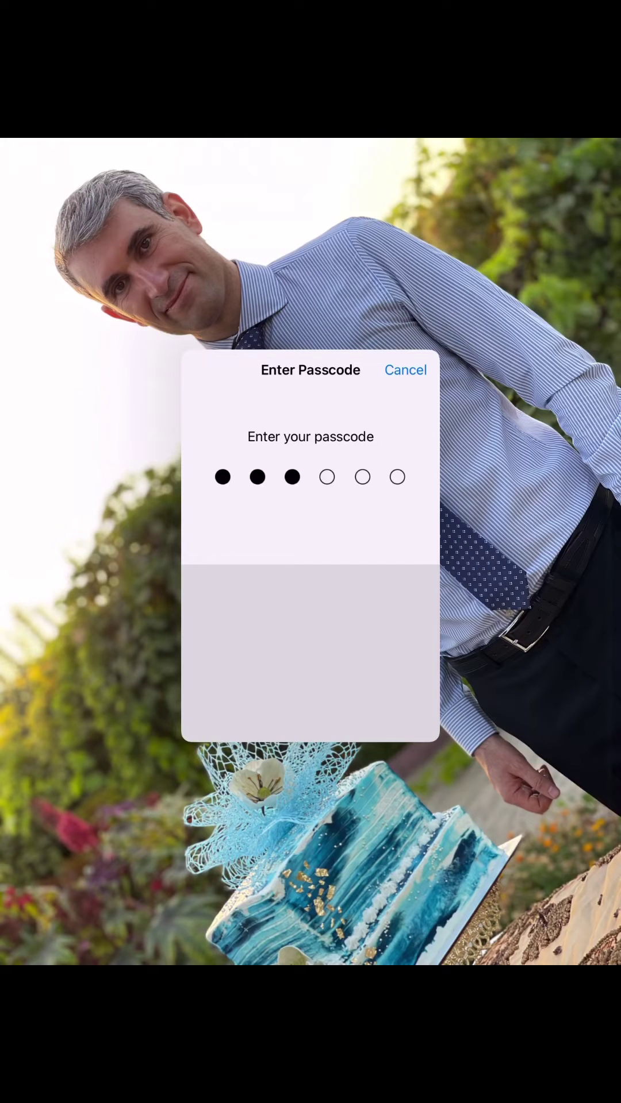
- Turn off the Motion and Touch options for the Guided Access session
{"action": "left_click", "coordinate": [34, 944]}
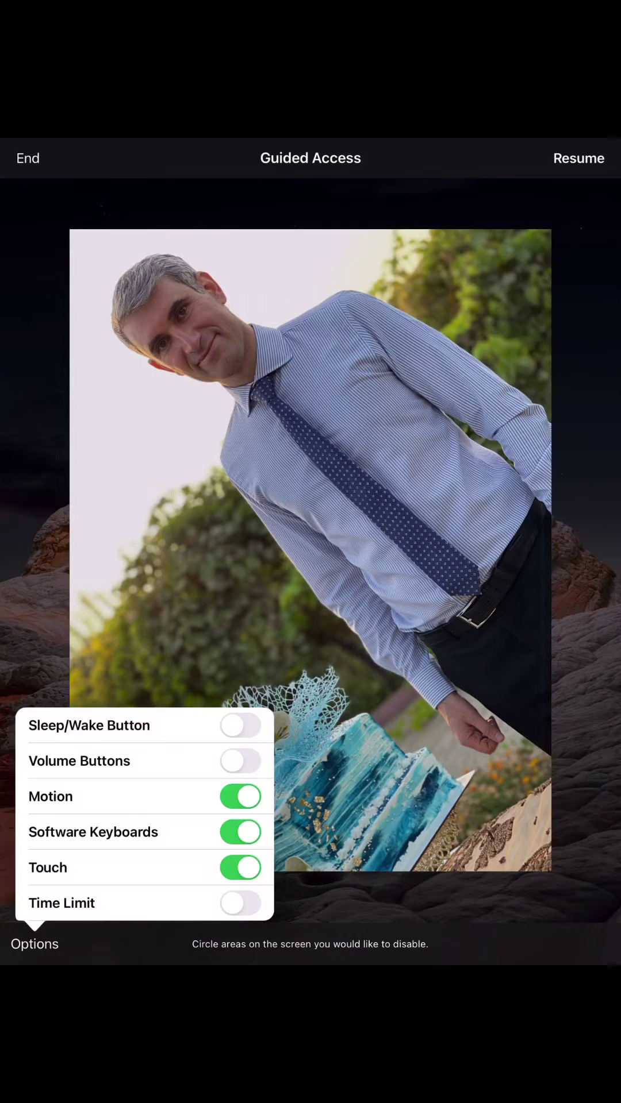
{"action": "left_click", "coordinate": [240, 796]}
{"action": "left_click", "coordinate": [240, 867]}
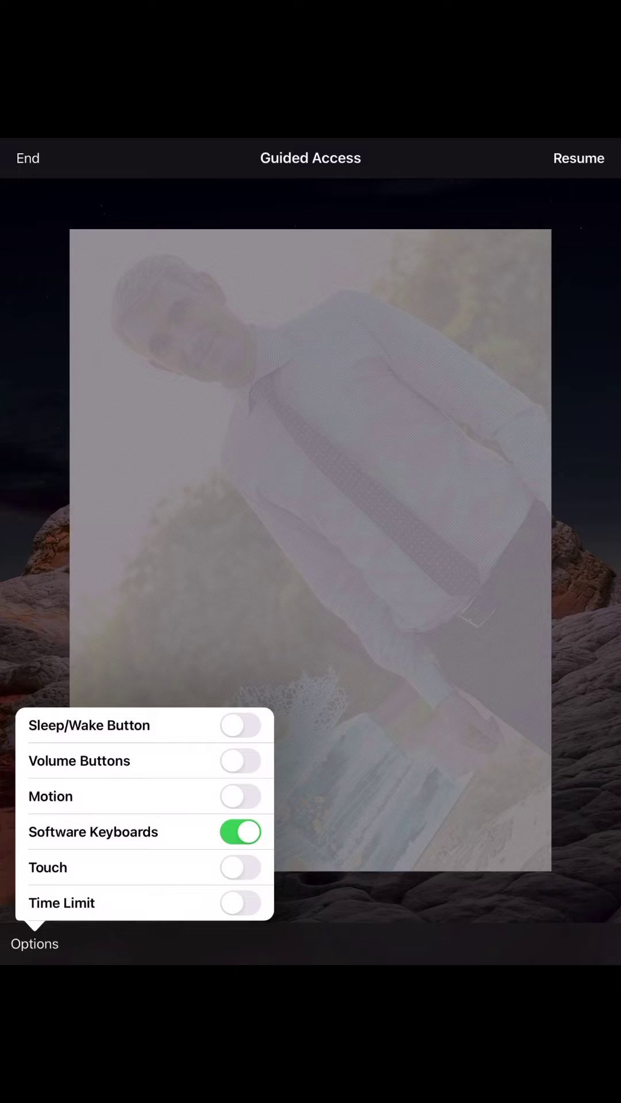